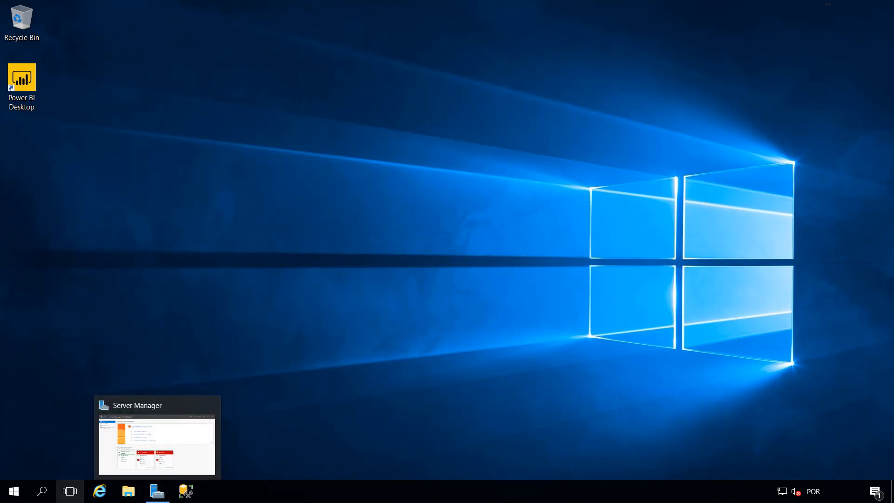
- Check the installed Windows version by running winver, and close the version information
{"action": "left_click", "coordinate": [9, 501]}
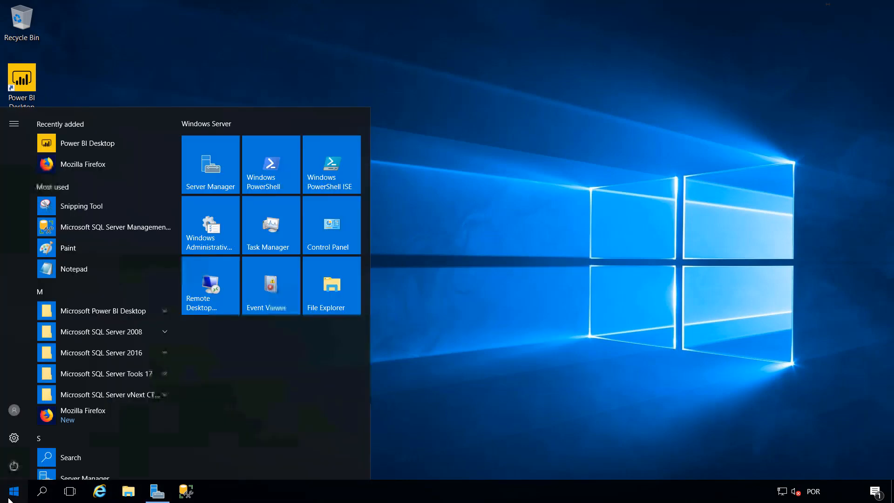
{"action": "type", "text": "run"}
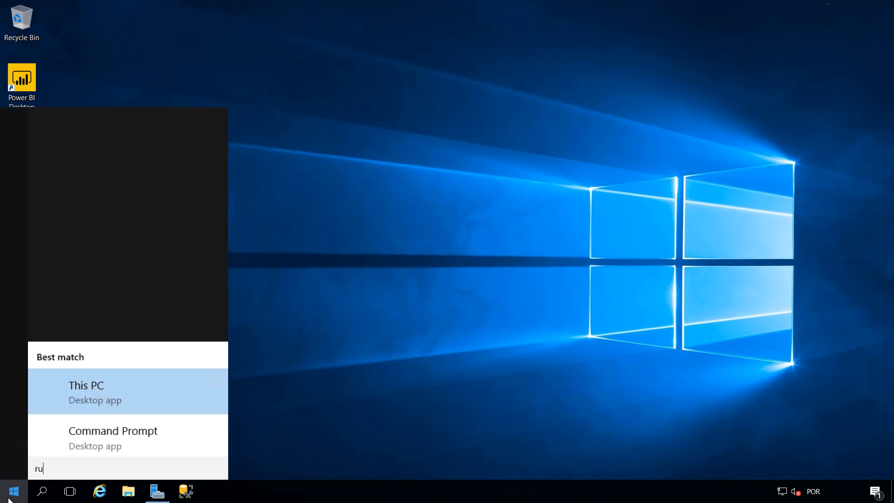
{"action": "key", "text": "Down"}
{"action": "key", "text": "Down"}
{"action": "key", "text": "Down"}
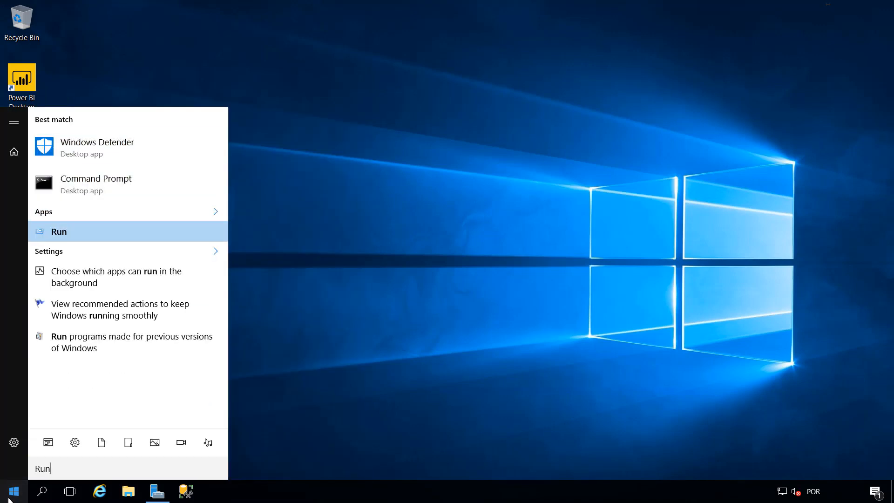
{"action": "key", "text": "Return"}
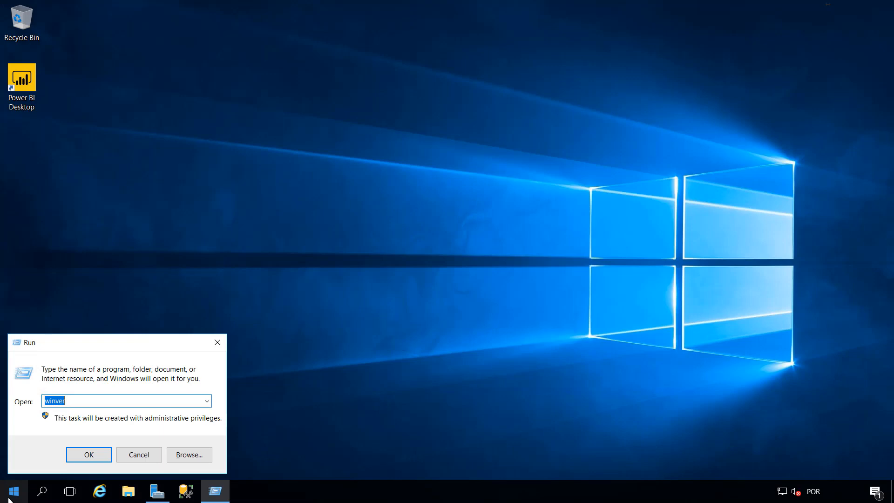
{"action": "key", "text": "Return"}
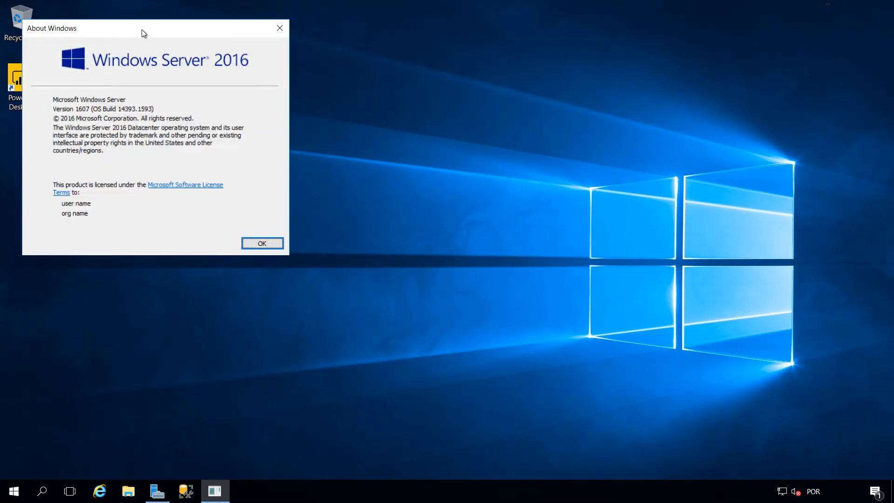
{"action": "left_click_drag", "start_coordinate": [142, 29], "coordinate": [238, 126]}
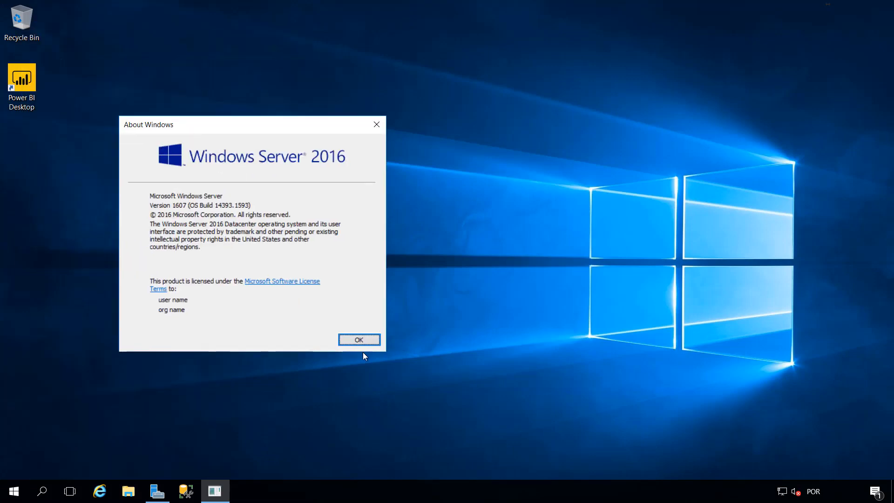
{"action": "left_click", "coordinate": [348, 340]}
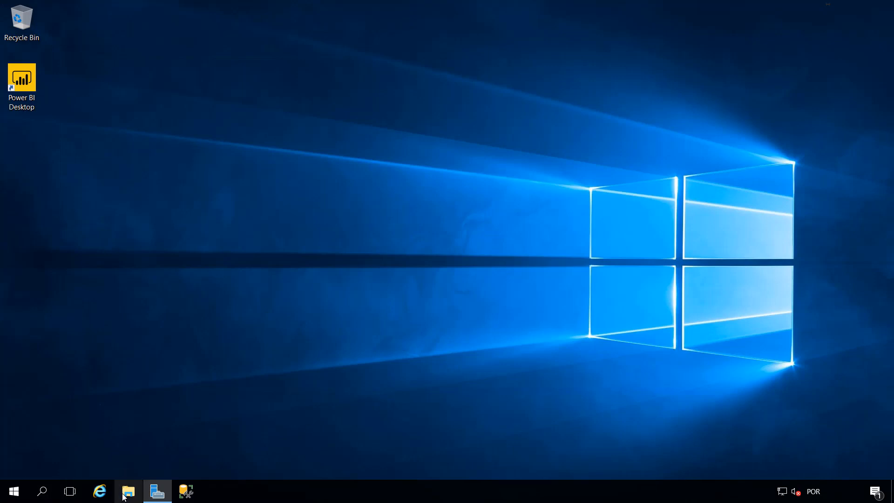
- Close Server Manager and open Power BI Desktop with a blank report, dismissing its welcome screen
{"action": "left_click", "coordinate": [157, 494]}
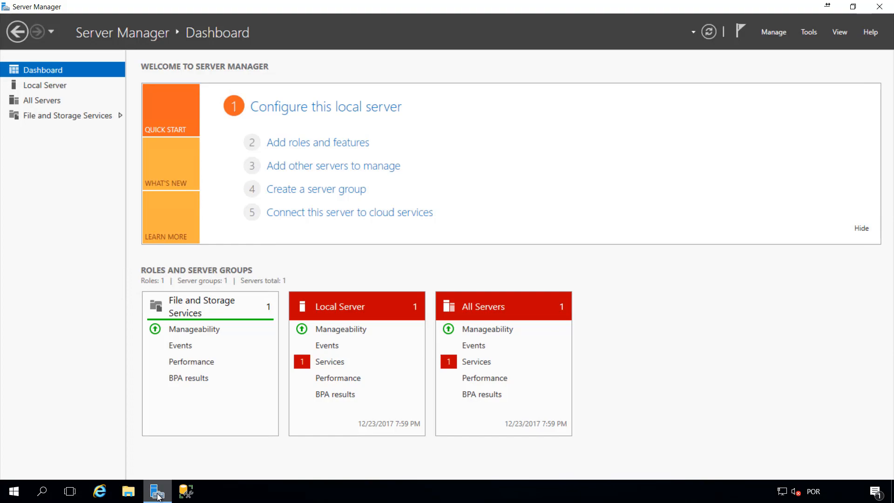
{"action": "left_click", "coordinate": [880, 7]}
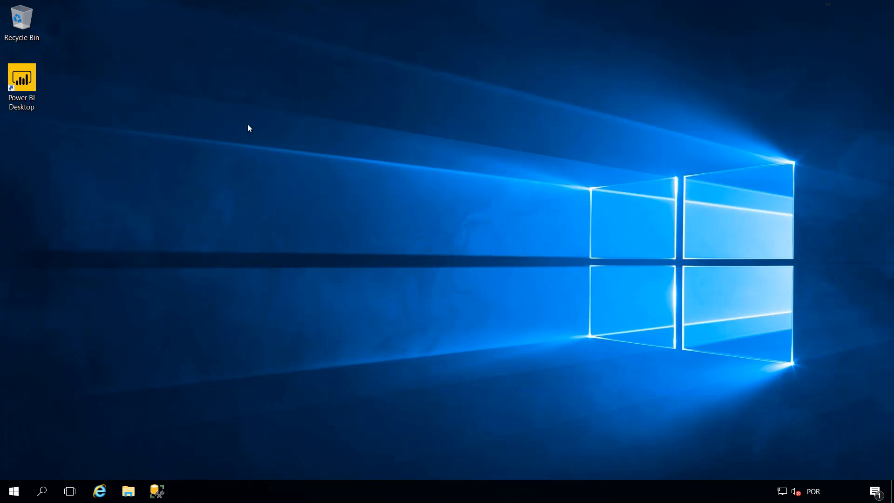
{"action": "double_click", "coordinate": [29, 81]}
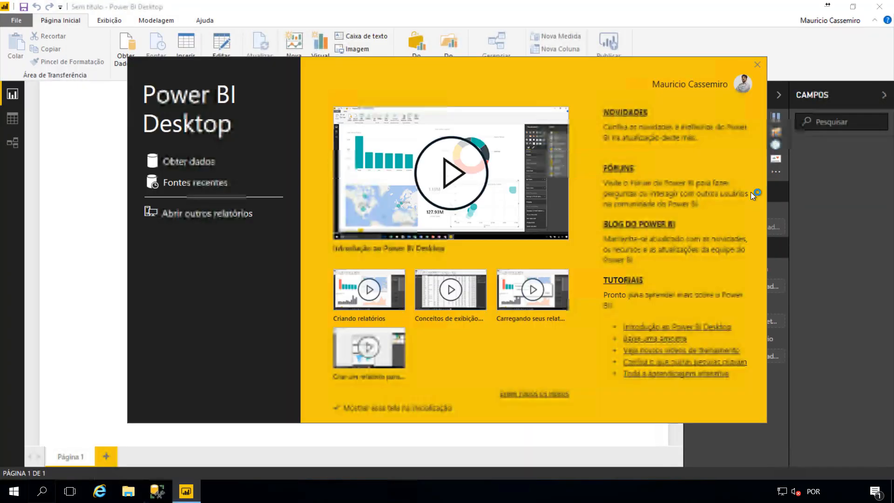
{"action": "left_click", "coordinate": [756, 64]}
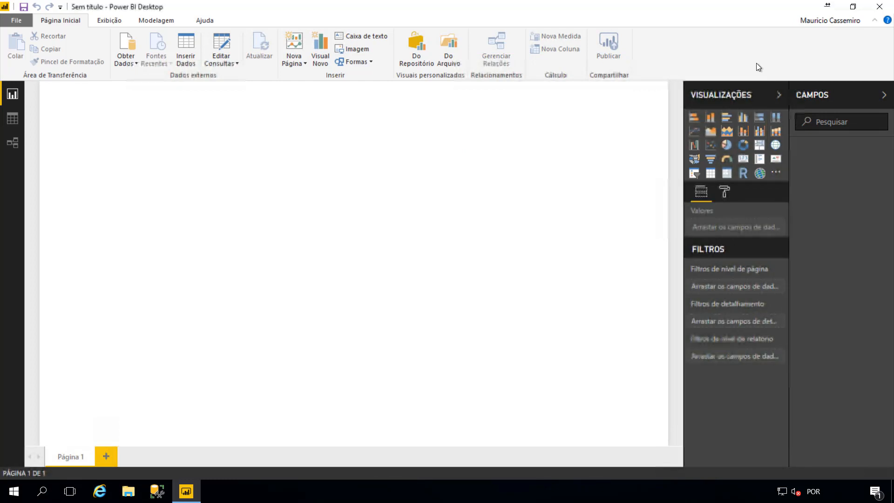
- Check which account is signed in to Power BI Desktop
{"action": "left_click", "coordinate": [829, 23]}
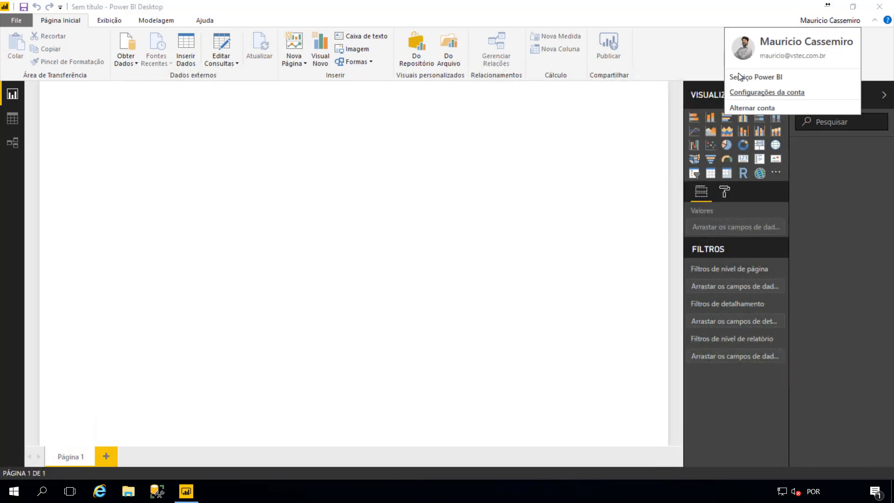
{"action": "left_click", "coordinate": [544, 199]}
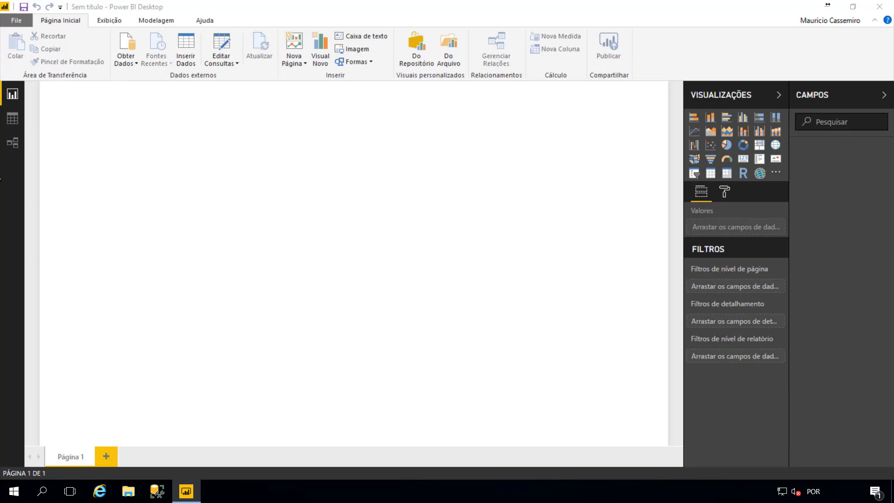
- Start a new data connection from the database sources to a SQL Server database (Banco de dados SQL Server)
{"action": "left_click", "coordinate": [129, 39]}
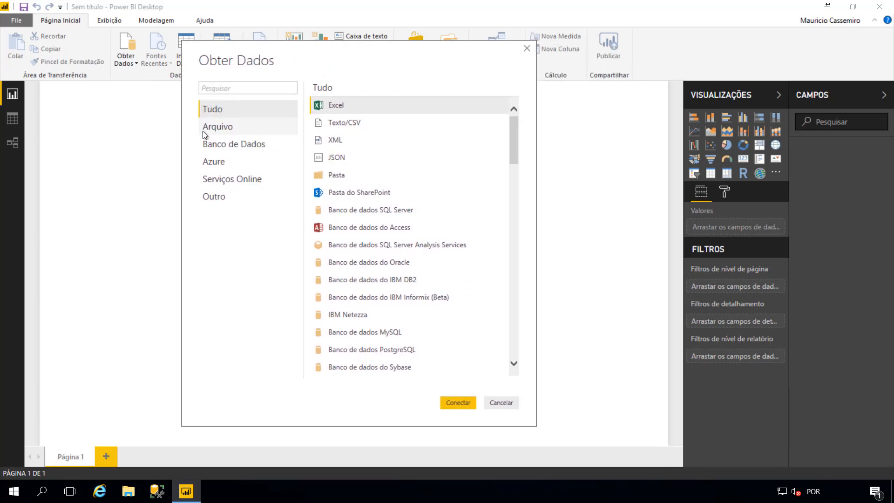
{"action": "left_click", "coordinate": [252, 146]}
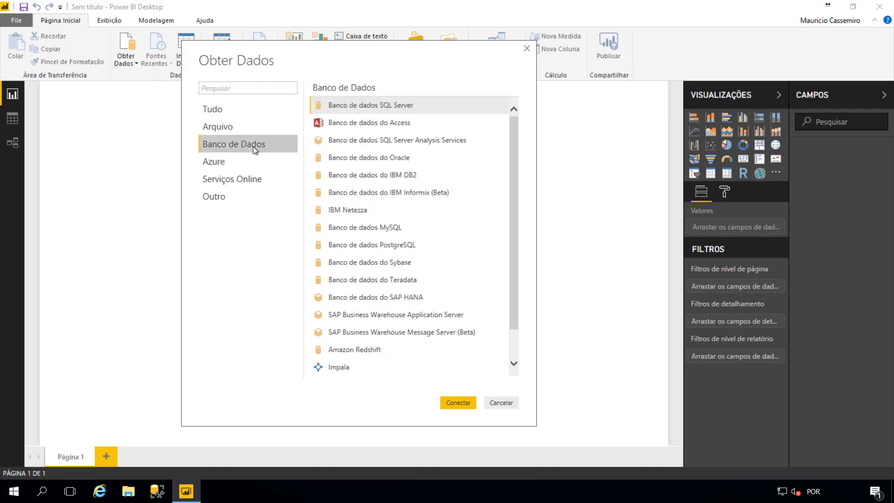
{"action": "double_click", "coordinate": [386, 107]}
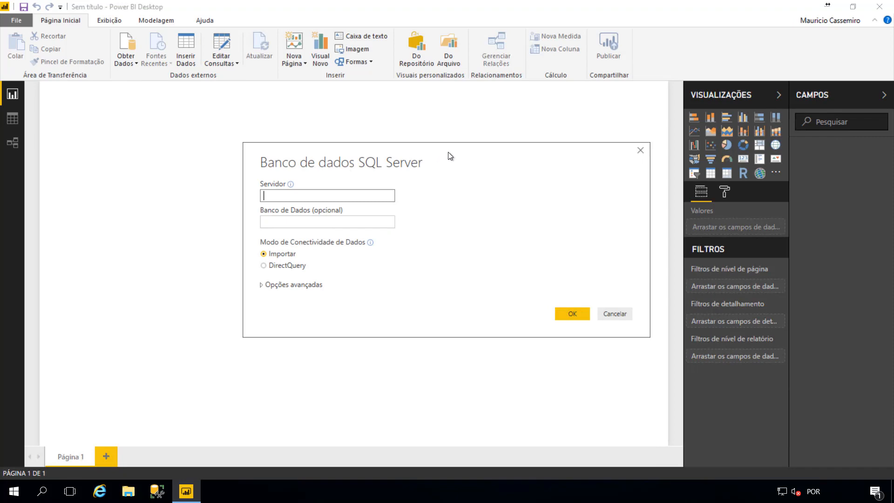
{"action": "left_click_drag", "start_coordinate": [387, 153], "coordinate": [291, 180]}
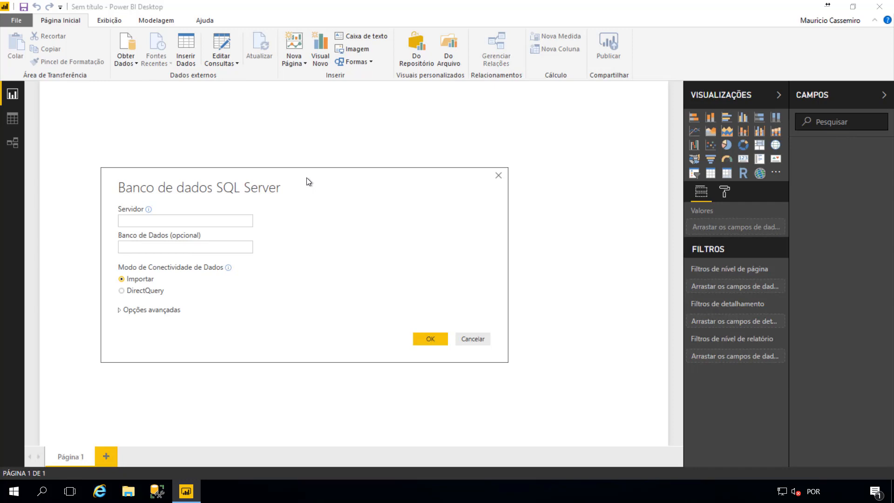
{"action": "left_click", "coordinate": [199, 221]}
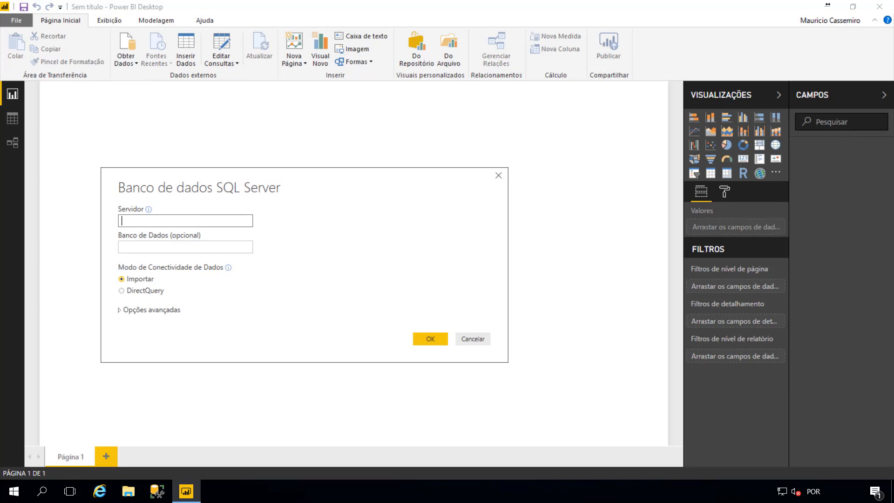
- Look up this computer's name with the hostname command in Command Prompt, and close the prompt
{"action": "left_click", "coordinate": [12, 497]}
{"action": "type", "text": "cmds"}
{"action": "key", "text": "BackSpace"}
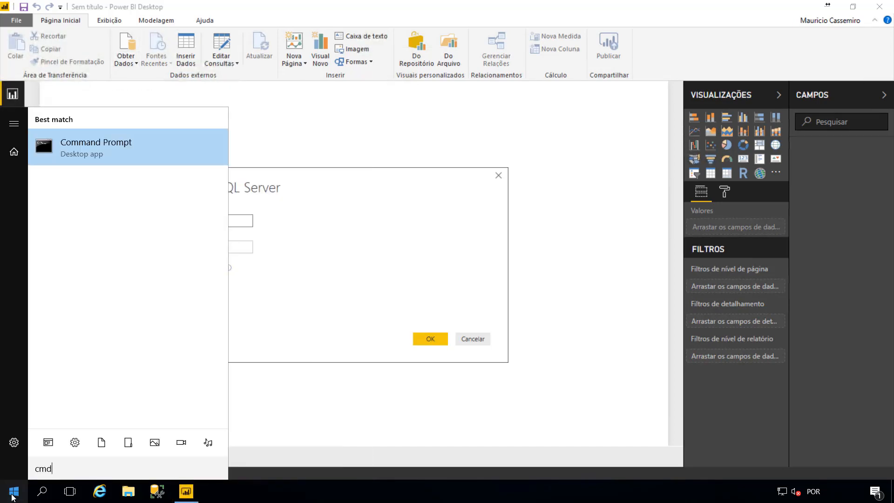
{"action": "key", "text": "Return"}
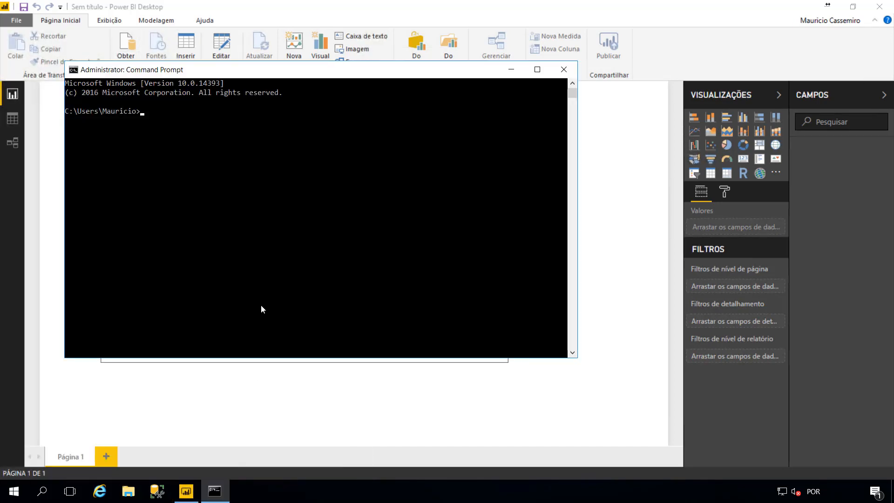
{"action": "type", "text": "hostname"}
{"action": "key", "text": "Return"}
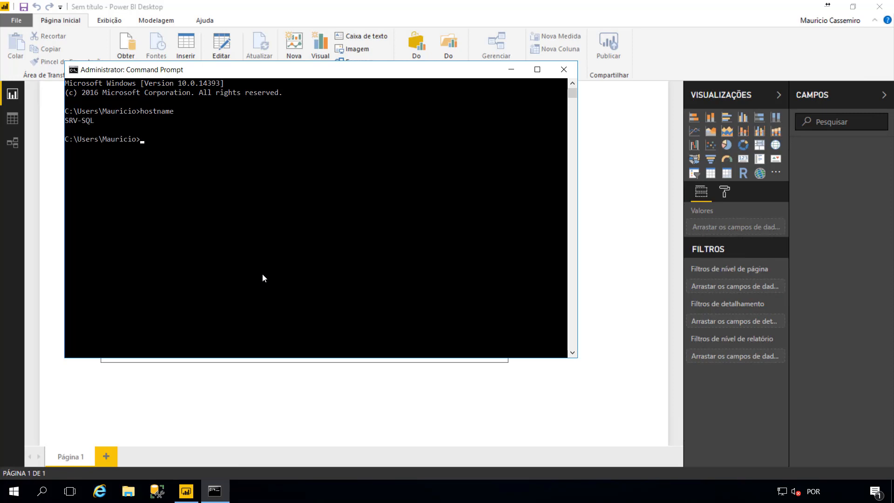
{"action": "left_click_drag", "start_coordinate": [330, 76], "coordinate": [380, 102]}
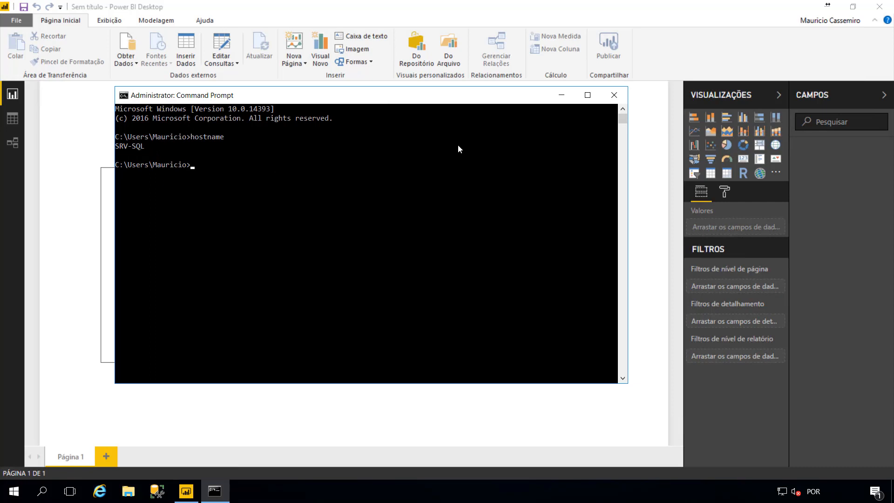
{"action": "left_click", "coordinate": [614, 95]}
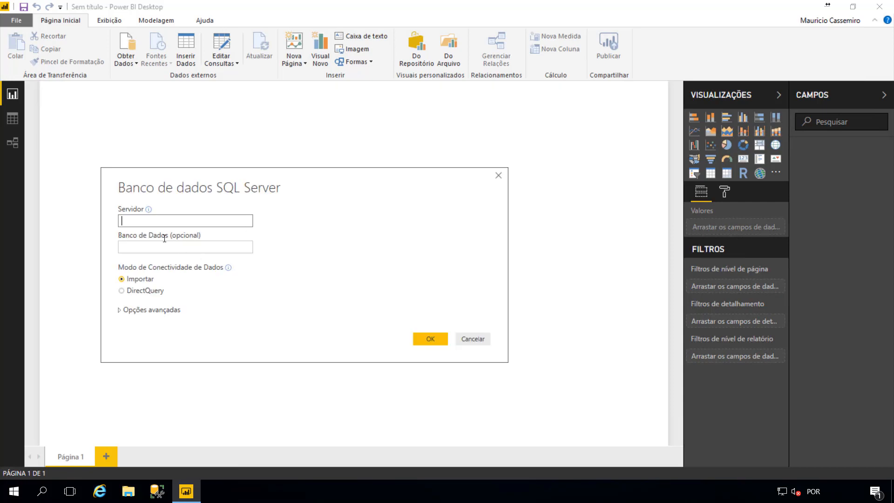
- Set the connection's server to SRV-SQL, leave the optional database blank, and submit it in import mode
{"action": "left_click", "coordinate": [131, 220]}
{"action": "type", "text": "SRV-SQL"}
{"action": "left_click", "coordinate": [140, 246]}
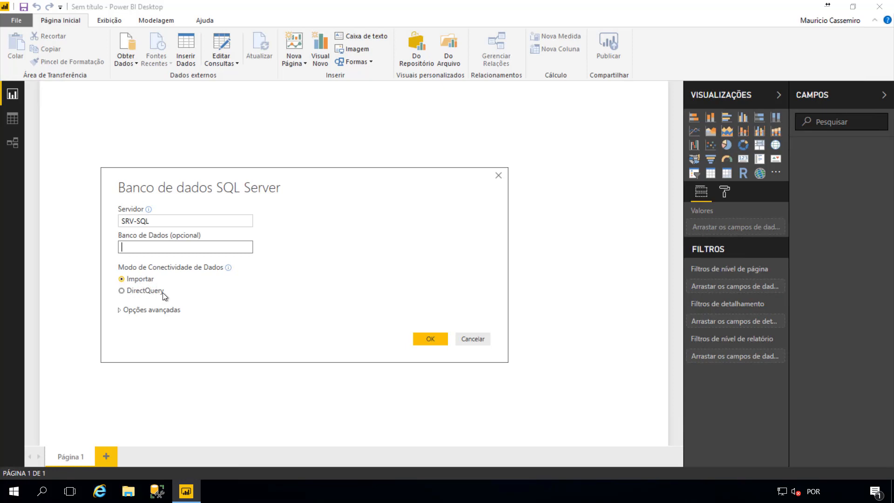
{"action": "left_click", "coordinate": [430, 340]}
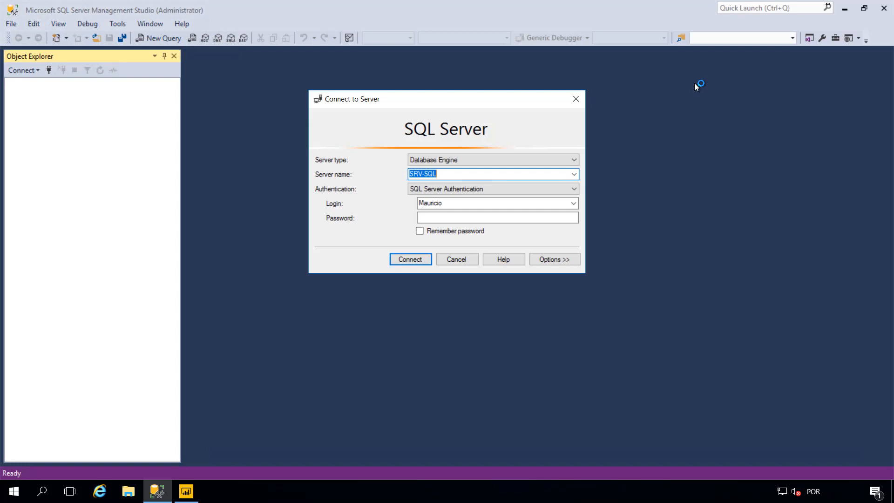
- Connect to the SRV-SQL database engine with SQL Server Authentication, entering the login's password
{"action": "left_click", "coordinate": [443, 220]}
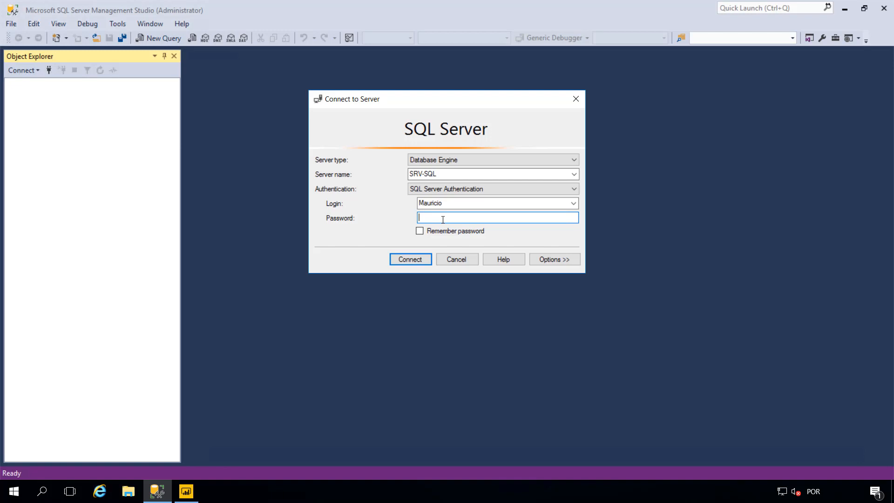
{"action": "left_click", "coordinate": [440, 191]}
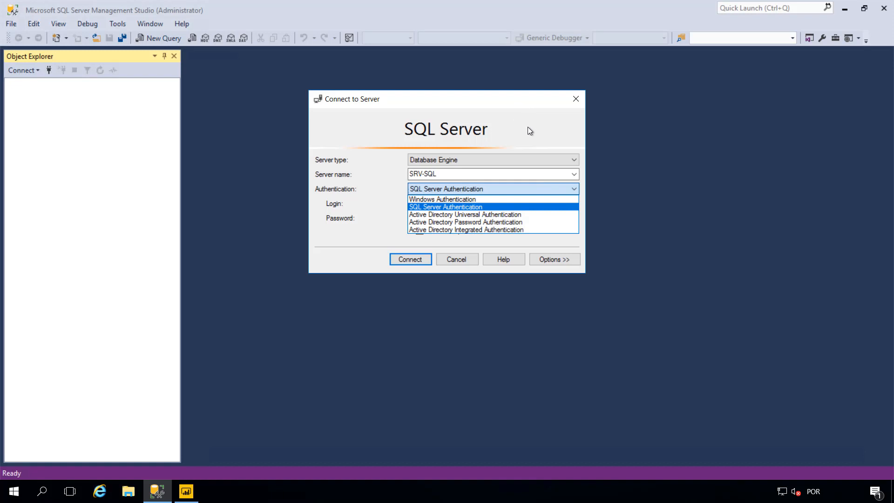
{"action": "left_click", "coordinate": [530, 207]}
{"action": "left_click", "coordinate": [434, 215]}
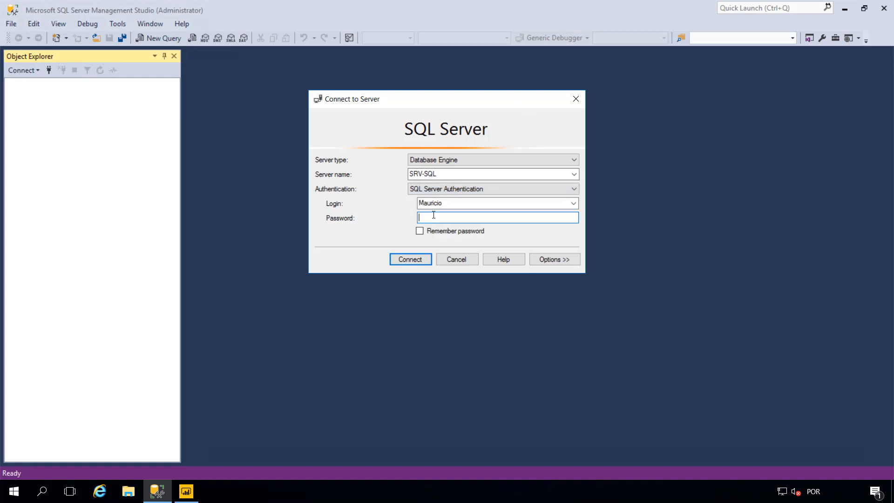
{"action": "type", "text": "*************"}
{"action": "key", "text": "Return"}
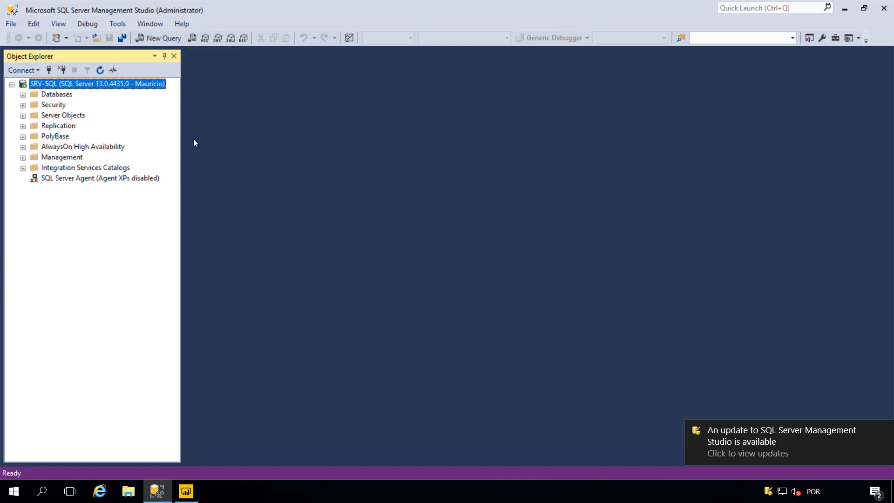
- View the server's databases, select AdventureWorks2014, and switch back to Power BI Desktop
{"action": "left_click", "coordinate": [22, 95]}
{"action": "left_click", "coordinate": [80, 127]}
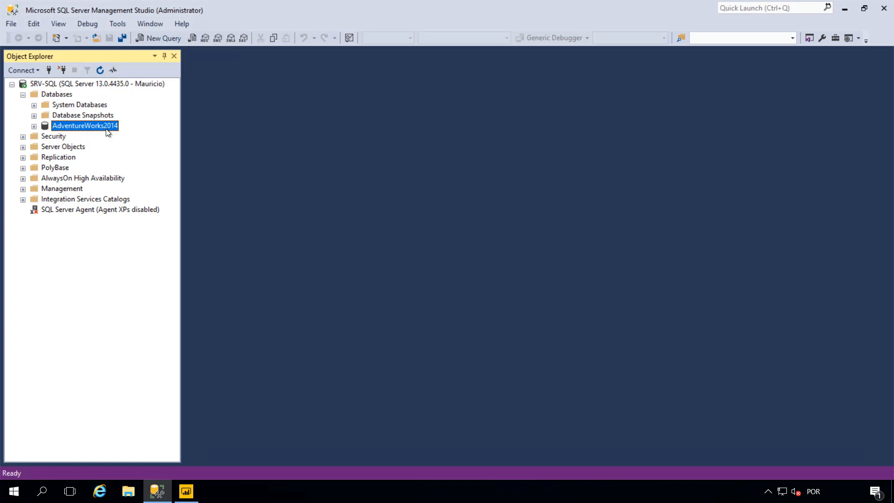
{"action": "left_click", "coordinate": [845, 9]}
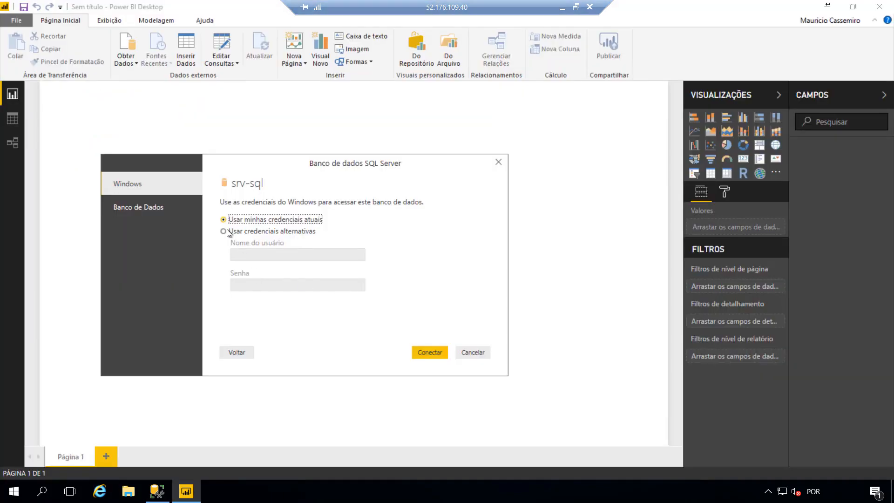
- Connect to srv-sql with alternative Windows credentials, entering the account's user name and password
{"action": "left_click", "coordinate": [224, 231]}
{"action": "left_click", "coordinate": [255, 254]}
{"action": "type", "text": "Mauricio"}
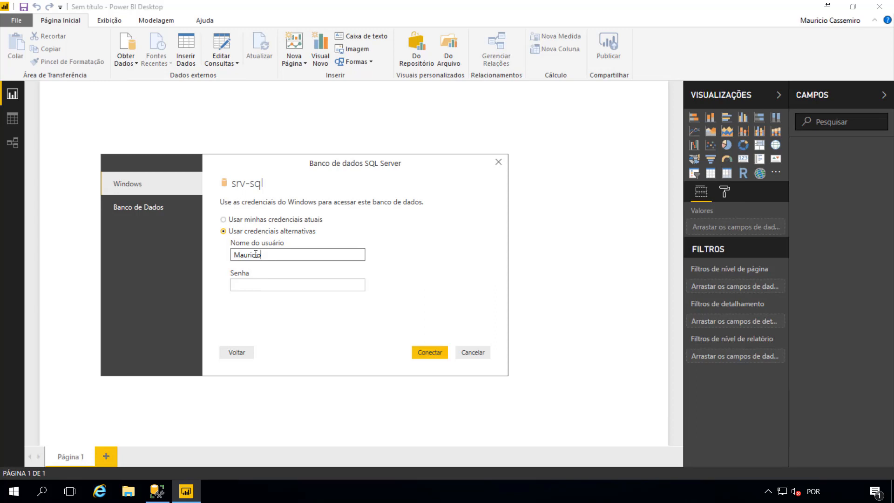
{"action": "key", "text": "Tab"}
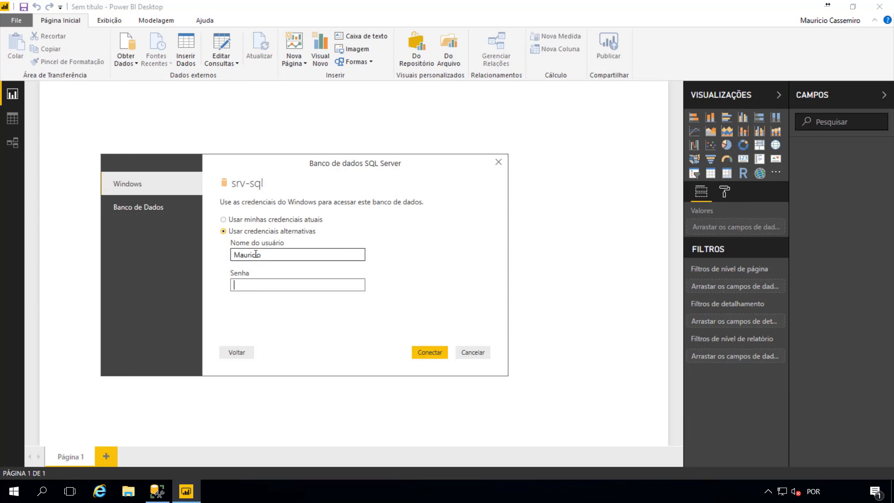
{"action": "type", "text": "•••••••••••••••"}
{"action": "left_click", "coordinate": [429, 353]}
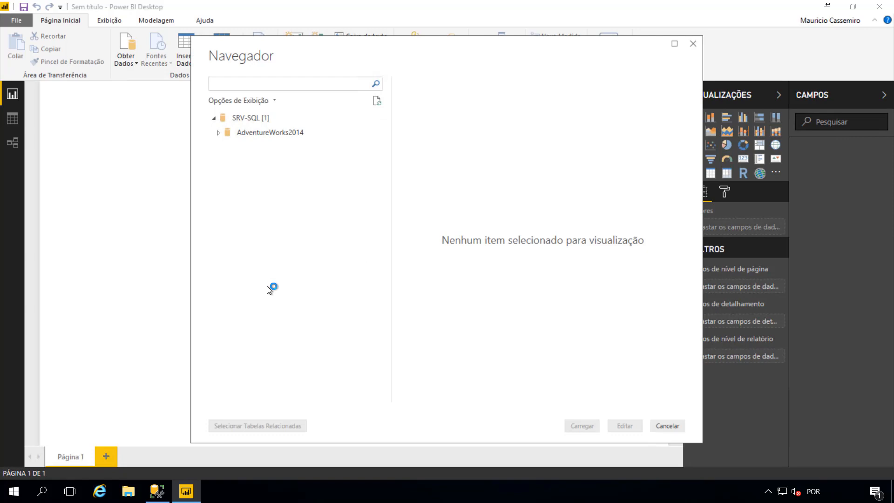
{"action": "left_click_drag", "start_coordinate": [437, 47], "coordinate": [336, 41]}
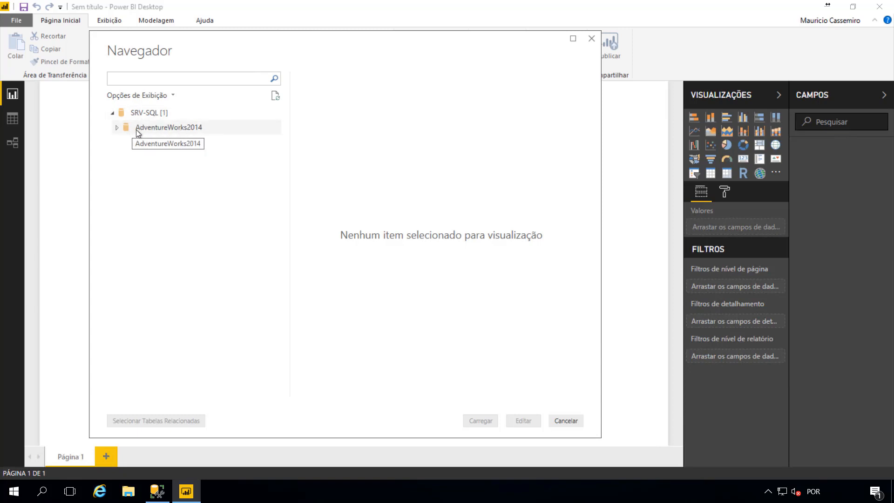
- Switch to SQL Server Management Studio, examine the contents of the System Databases folder, and return to Power BI Desktop
{"action": "left_click", "coordinate": [158, 492]}
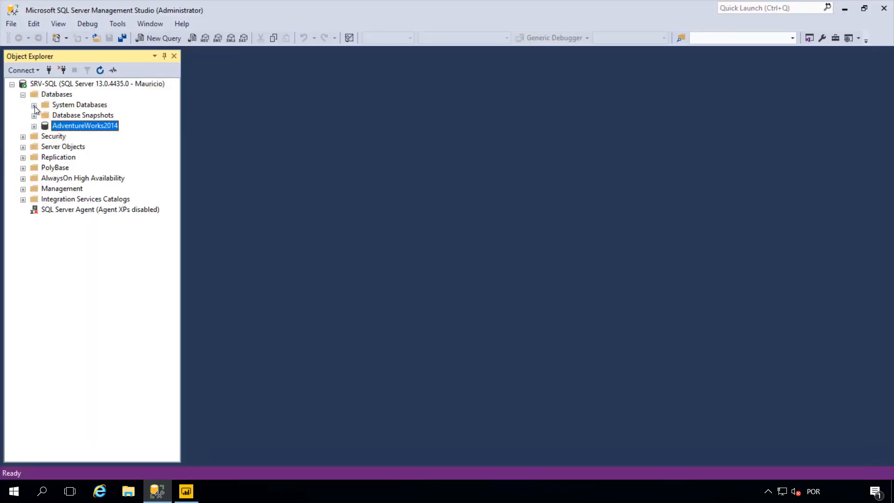
{"action": "left_click", "coordinate": [34, 106]}
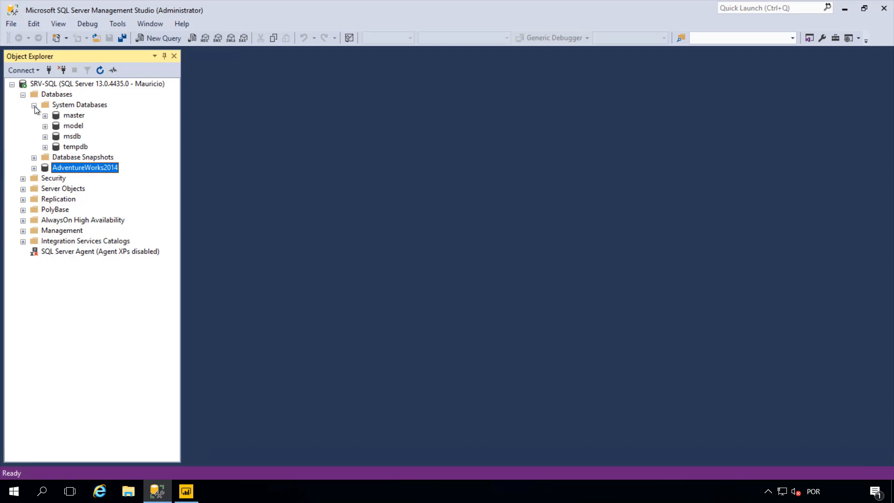
{"action": "left_click", "coordinate": [34, 106]}
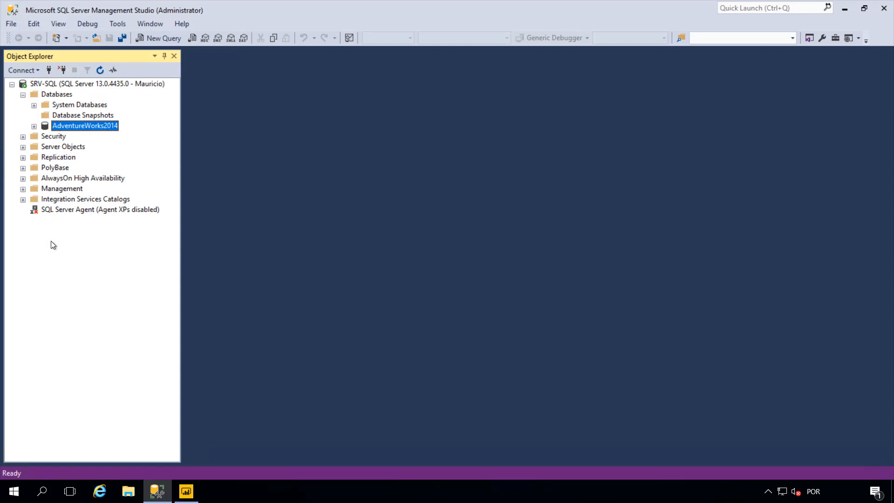
{"action": "left_click", "coordinate": [848, 8]}
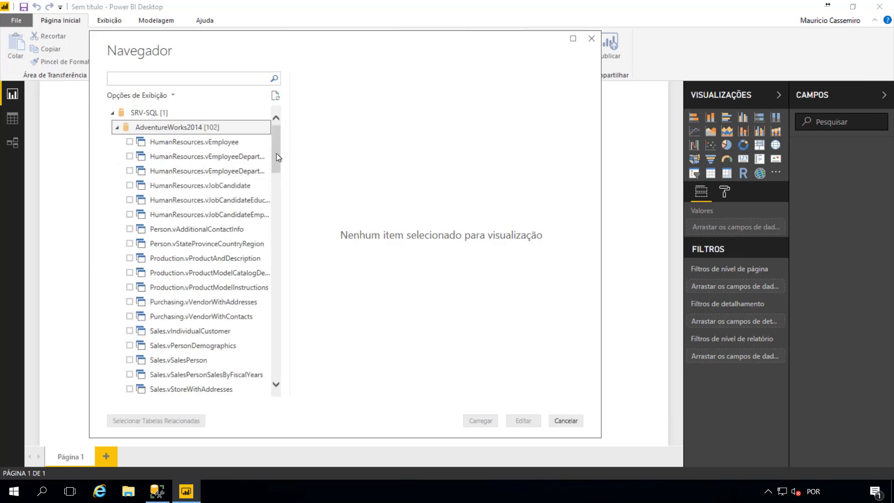
- Compare the AdventureWorks2014 objects listed in the Navigator with the database's views and tables in SQL Server Management Studio
{"action": "left_click", "coordinate": [275, 259]}
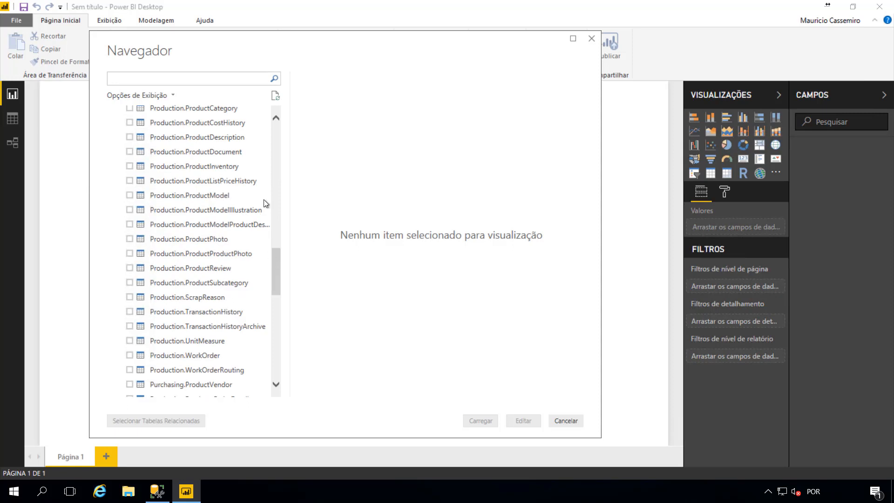
{"action": "left_click", "coordinate": [277, 227]}
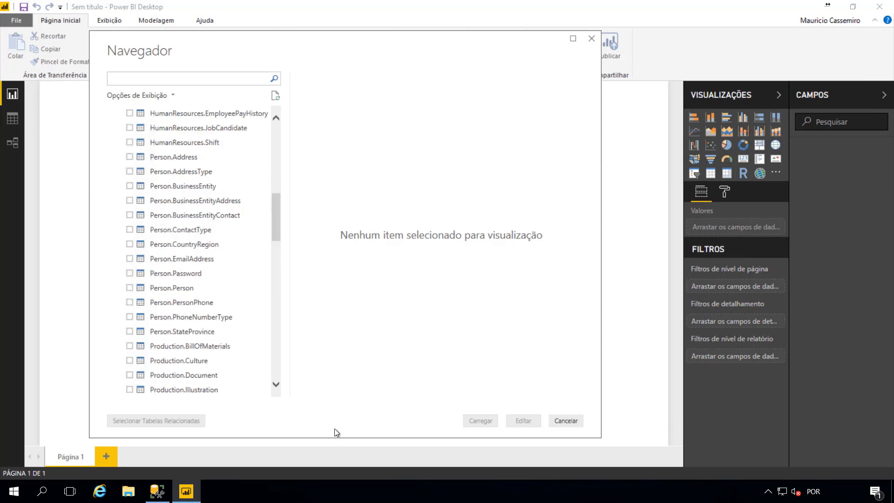
{"action": "left_click", "coordinate": [157, 492]}
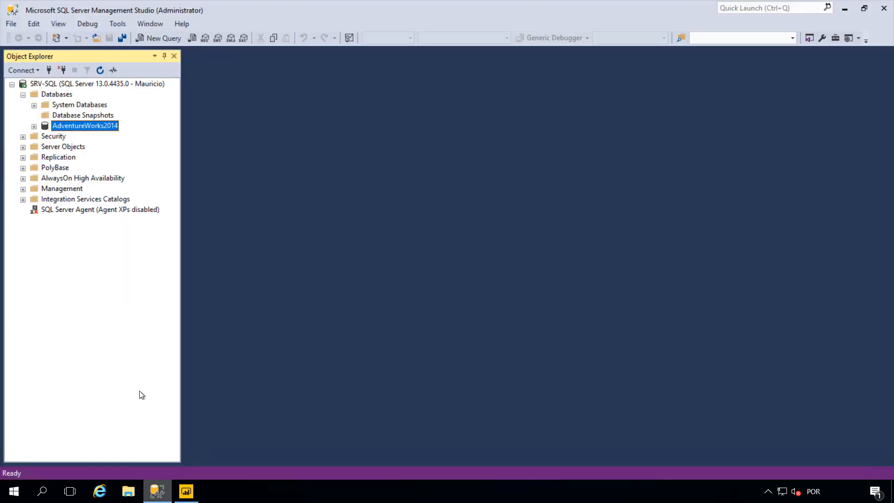
{"action": "left_click", "coordinate": [34, 126]}
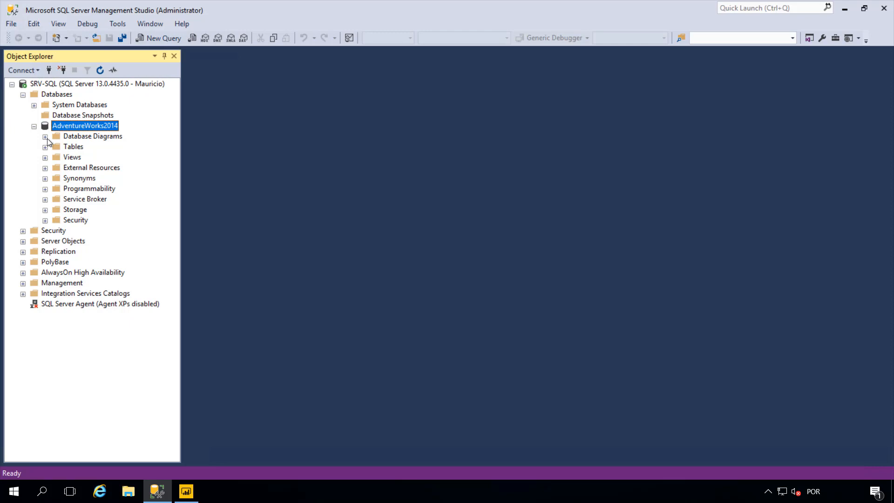
{"action": "left_click", "coordinate": [45, 158]}
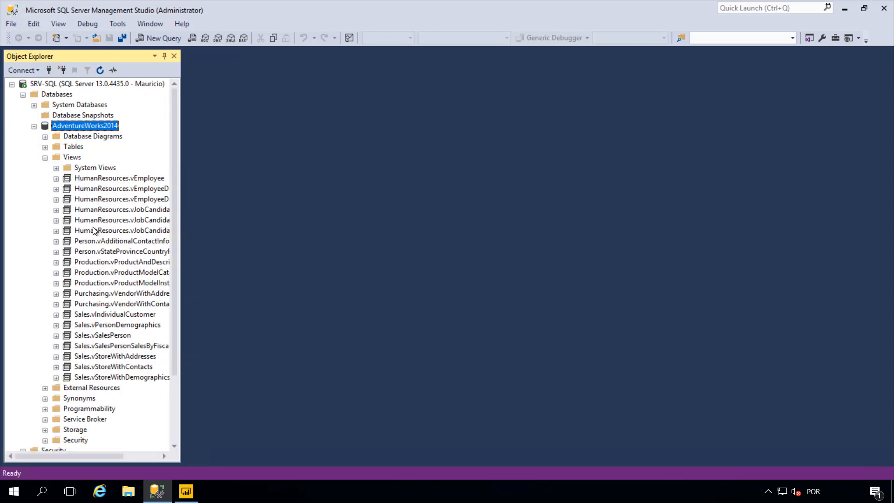
{"action": "left_click", "coordinate": [45, 158]}
{"action": "left_click", "coordinate": [45, 148]}
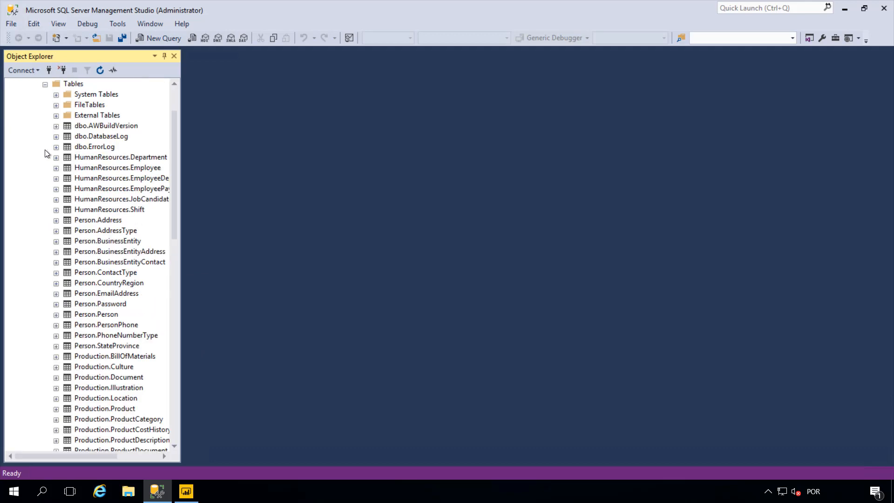
{"action": "left_click", "coordinate": [46, 85]}
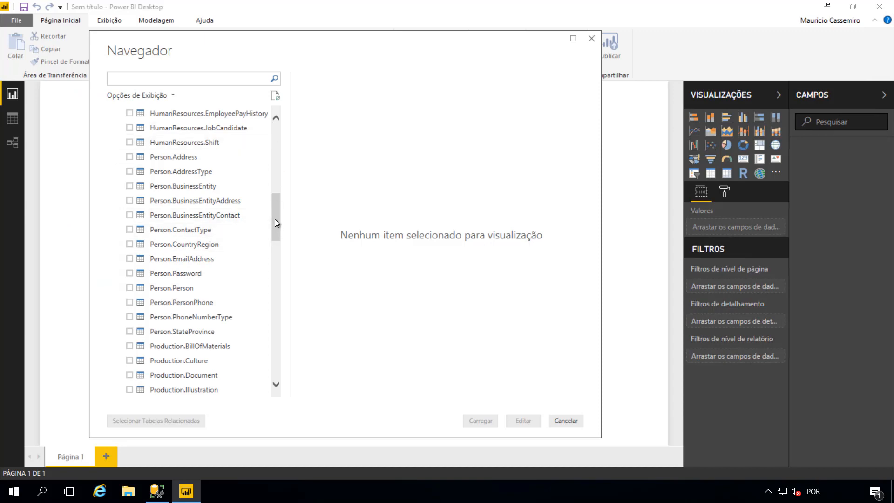
- Select the HumanResources.Employee table for import in Power BI Desktop and look through the columns of its data preview
{"action": "scroll", "coordinate": [278, 202], "scroll_direction": "up", "scroll_amount": 3}
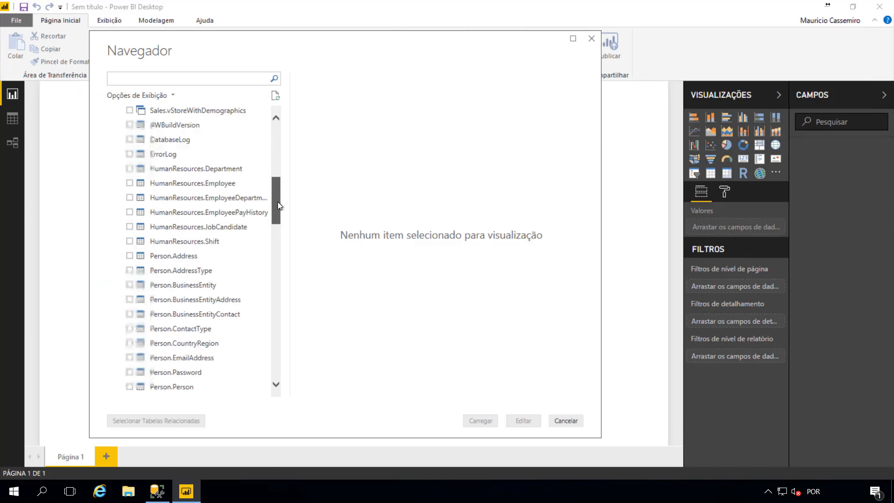
{"action": "left_click_drag", "start_coordinate": [278, 201], "coordinate": [278, 203]}
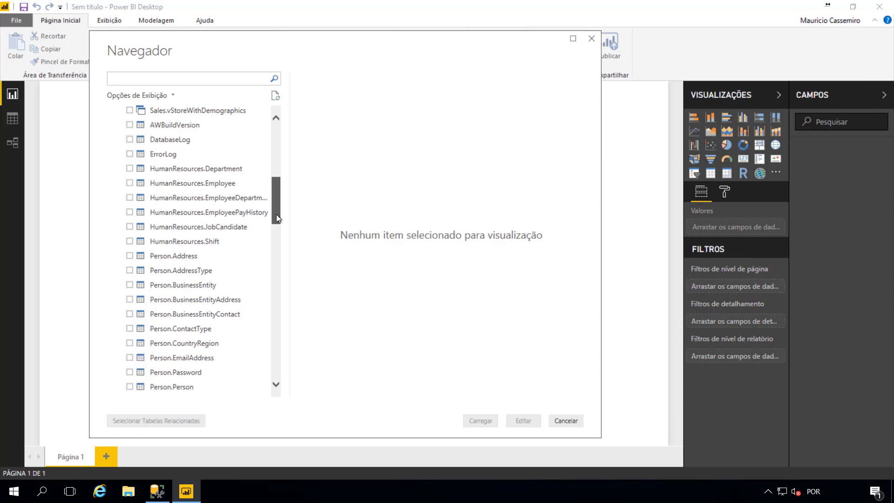
{"action": "scroll", "coordinate": [277, 215], "scroll_direction": "down", "scroll_amount": 2}
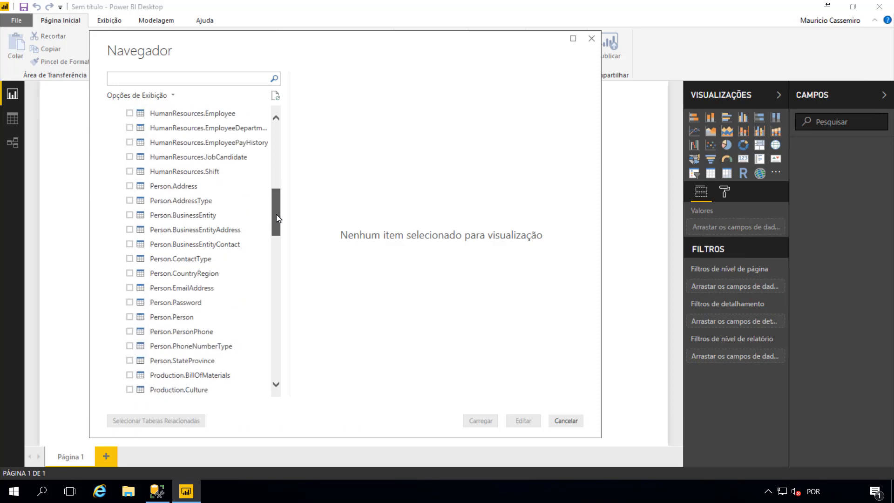
{"action": "left_click", "coordinate": [130, 115]}
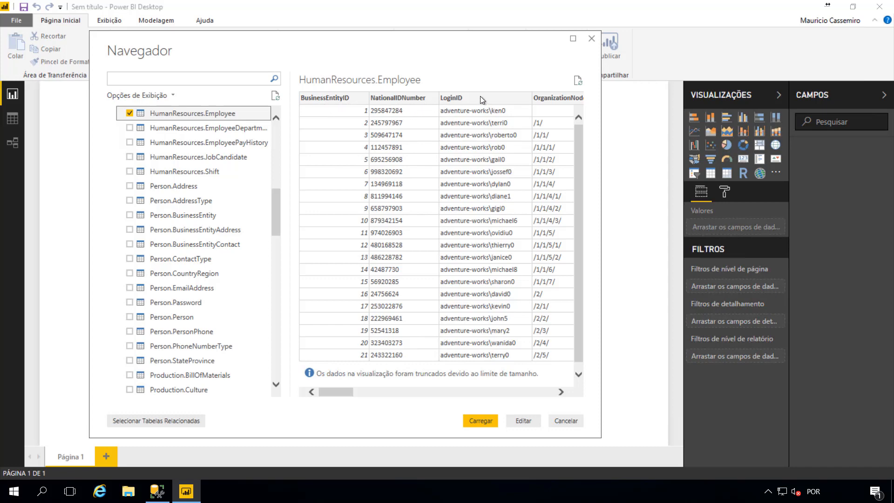
{"action": "left_click_drag", "start_coordinate": [342, 393], "coordinate": [387, 394]}
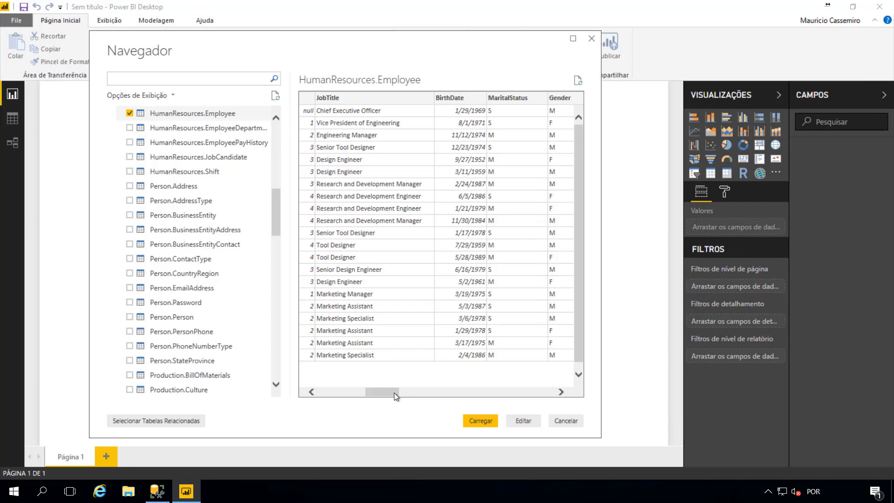
{"action": "left_click_drag", "start_coordinate": [394, 392], "coordinate": [424, 393]}
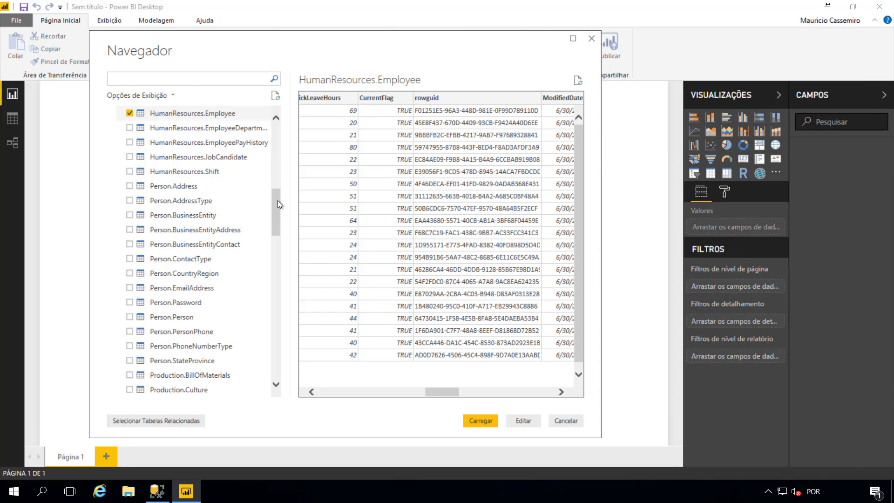
- Reposition the Navigator window and browse the AdventureWorks2014 views and tables for the product table
{"action": "left_click_drag", "start_coordinate": [366, 35], "coordinate": [426, 43]}
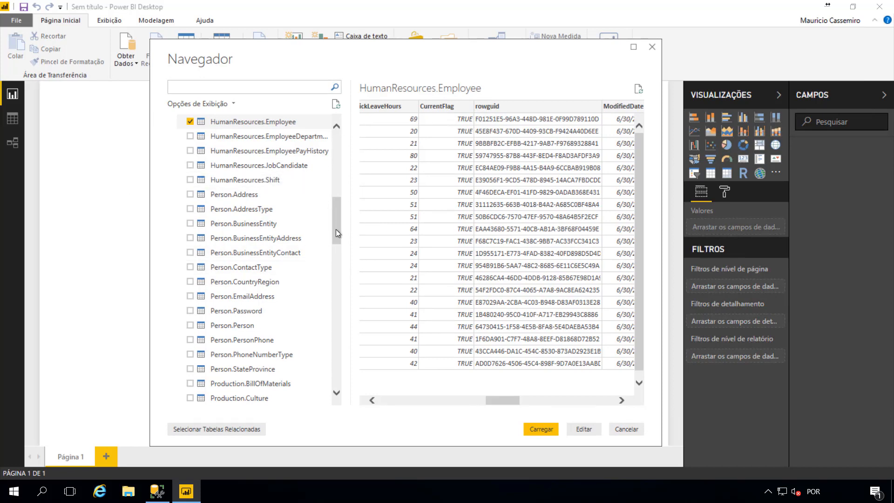
{"action": "left_click", "coordinate": [338, 272]}
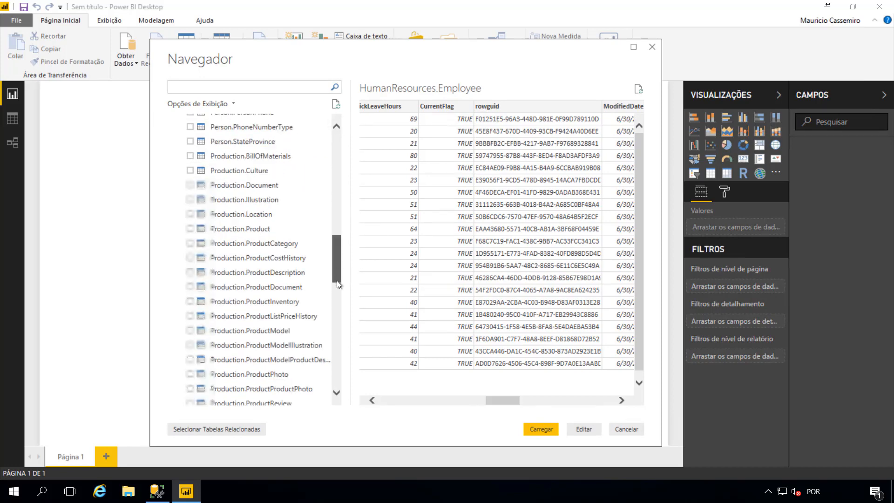
{"action": "left_click_drag", "start_coordinate": [337, 280], "coordinate": [336, 285]}
{"action": "left_click", "coordinate": [337, 312]}
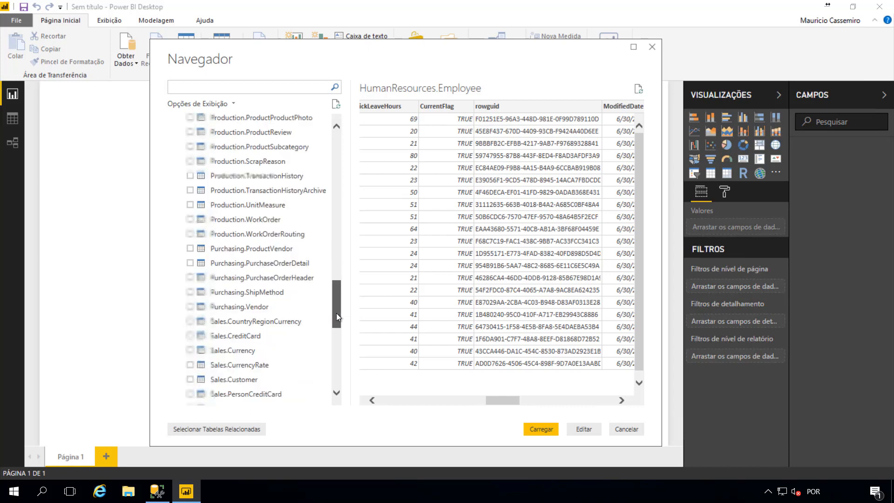
{"action": "scroll", "coordinate": [329, 183], "scroll_direction": "up", "scroll_amount": 3}
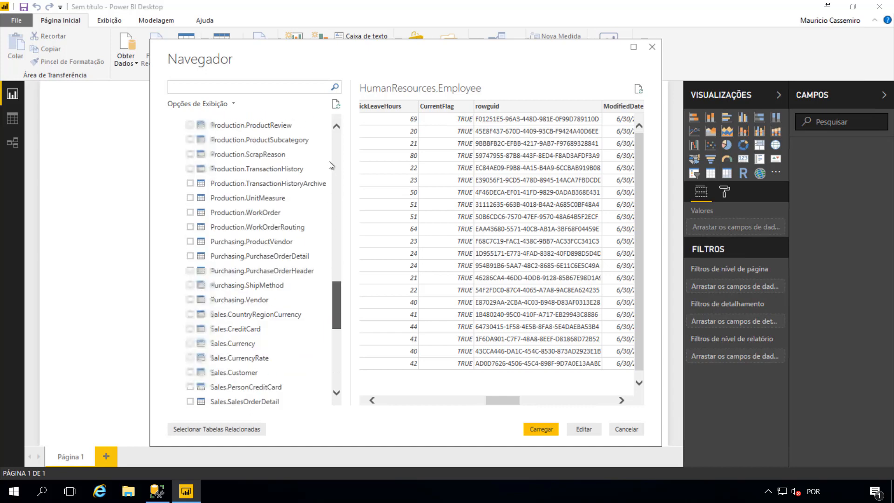
{"action": "scroll", "coordinate": [329, 164], "scroll_direction": "up", "scroll_amount": 15}
{"action": "scroll", "coordinate": [329, 161], "scroll_direction": "up", "scroll_amount": 1}
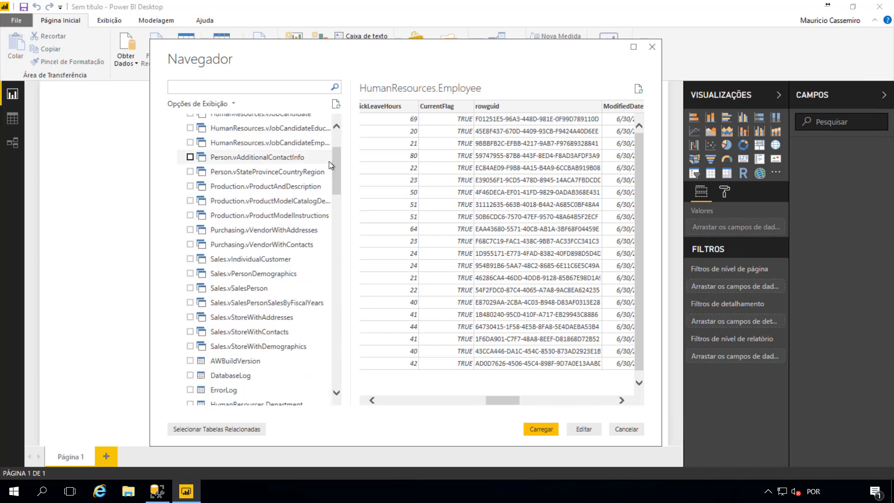
{"action": "scroll", "coordinate": [332, 266], "scroll_direction": "down", "scroll_amount": 12}
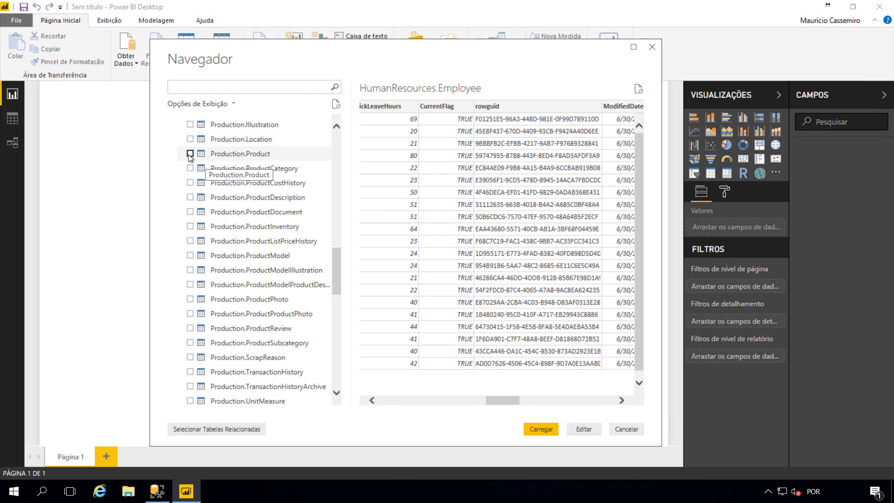
- Filter the Navigator's objects by Production.Pro, select the Production.Product table, and look over its preview columns
{"action": "left_click", "coordinate": [202, 86]}
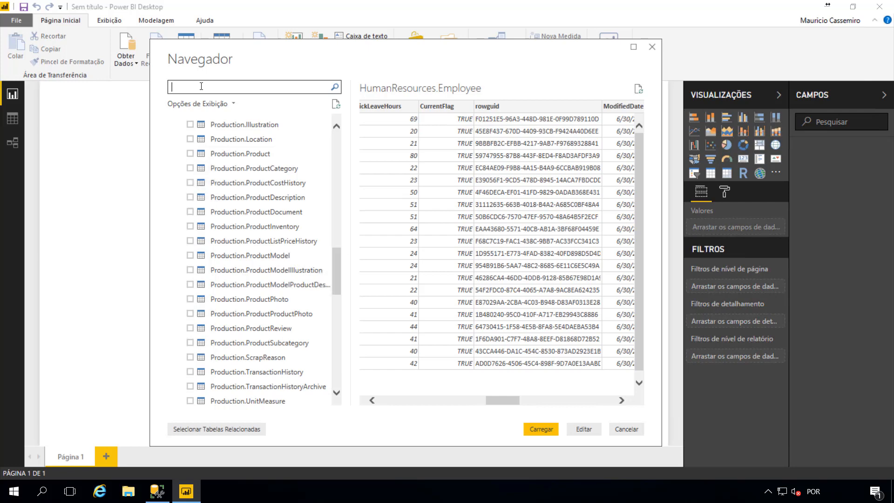
{"action": "type", "text": "Production"}
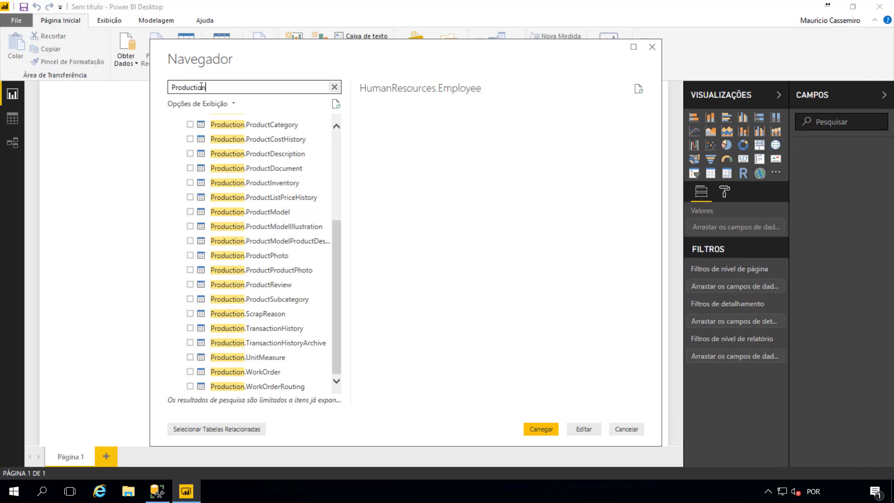
{"action": "type", "text": ".Pro"}
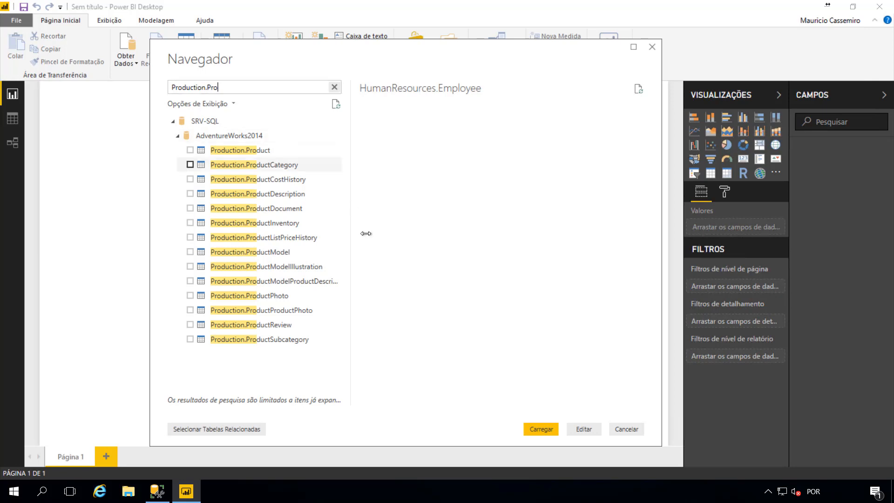
{"action": "left_click", "coordinate": [191, 150]}
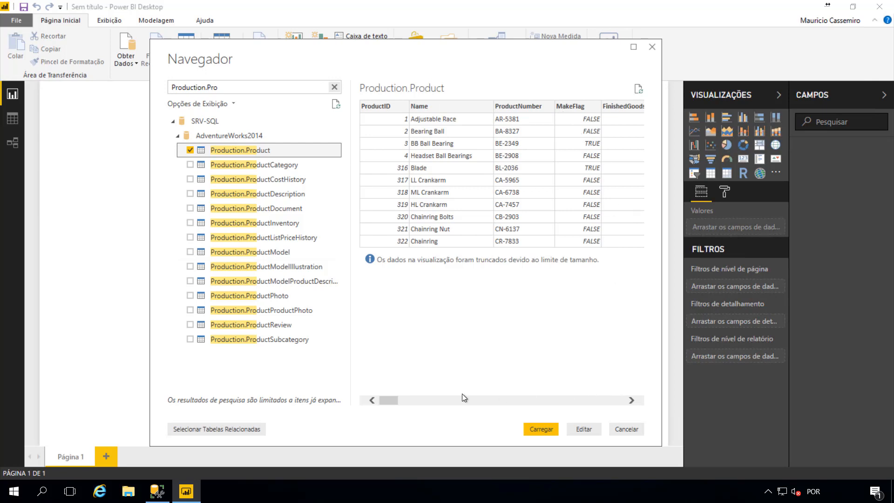
{"action": "left_click", "coordinate": [580, 402]}
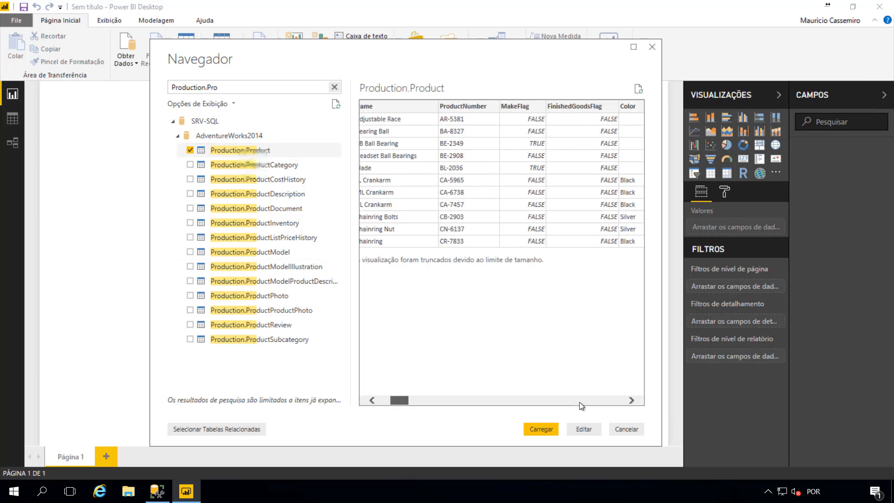
{"action": "left_click", "coordinate": [369, 403]}
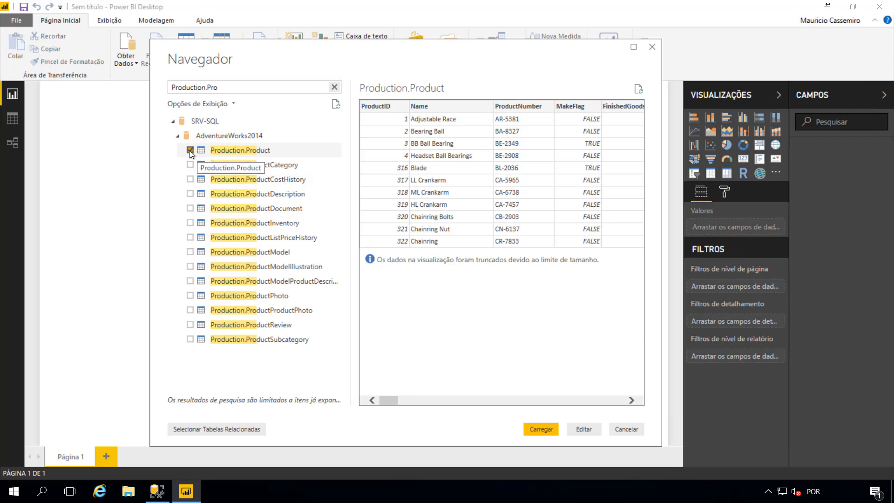
- Clear the object filter and check the selected Production.Product and HumanResources.Employee tables in the full list
{"action": "left_click", "coordinate": [335, 87]}
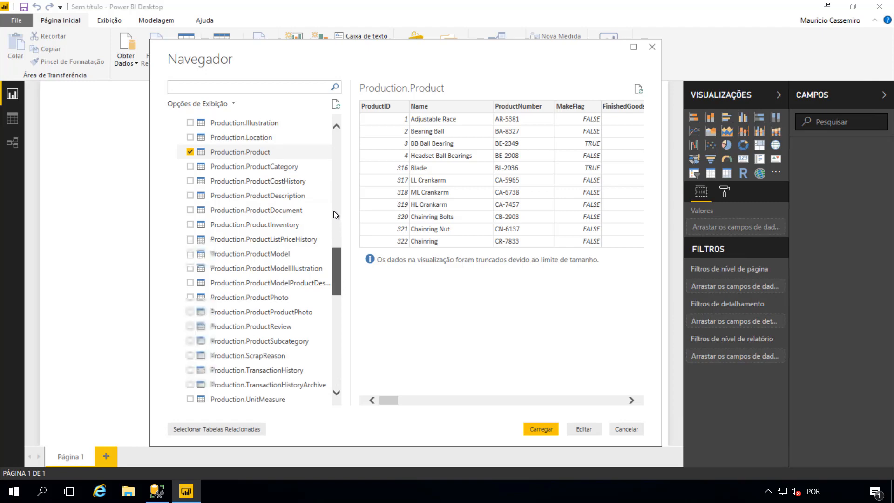
{"action": "scroll", "coordinate": [334, 210], "scroll_direction": "up", "scroll_amount": 5}
{"action": "scroll", "coordinate": [334, 196], "scroll_direction": "up", "scroll_amount": 3}
{"action": "scroll", "coordinate": [334, 192], "scroll_direction": "up", "scroll_amount": 2}
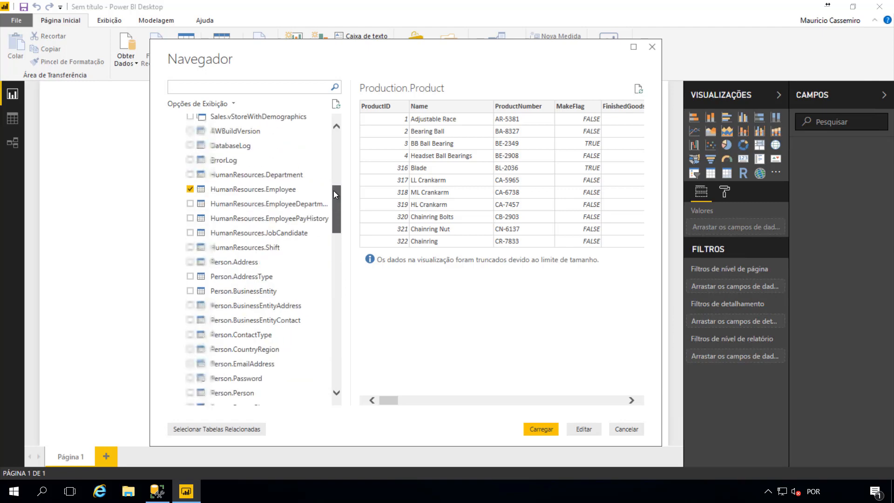
{"action": "scroll", "coordinate": [333, 191], "scroll_direction": "up", "scroll_amount": 3}
{"action": "scroll", "coordinate": [334, 191], "scroll_direction": "up", "scroll_amount": 5}
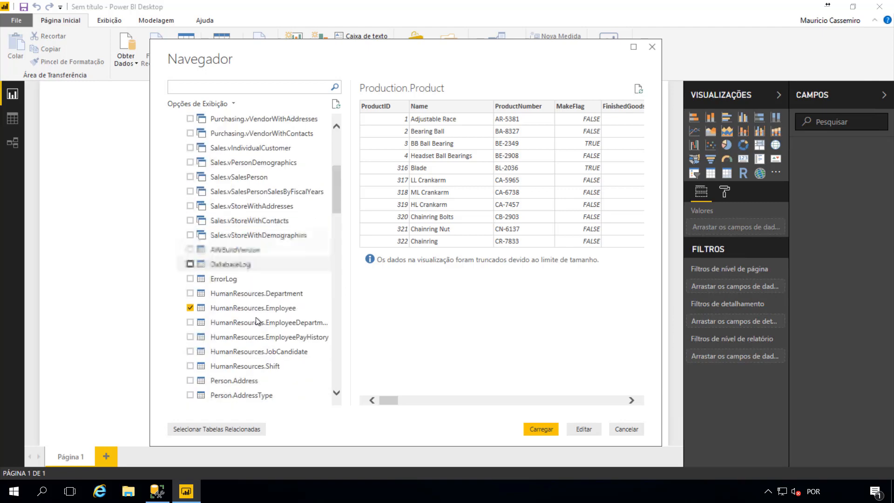